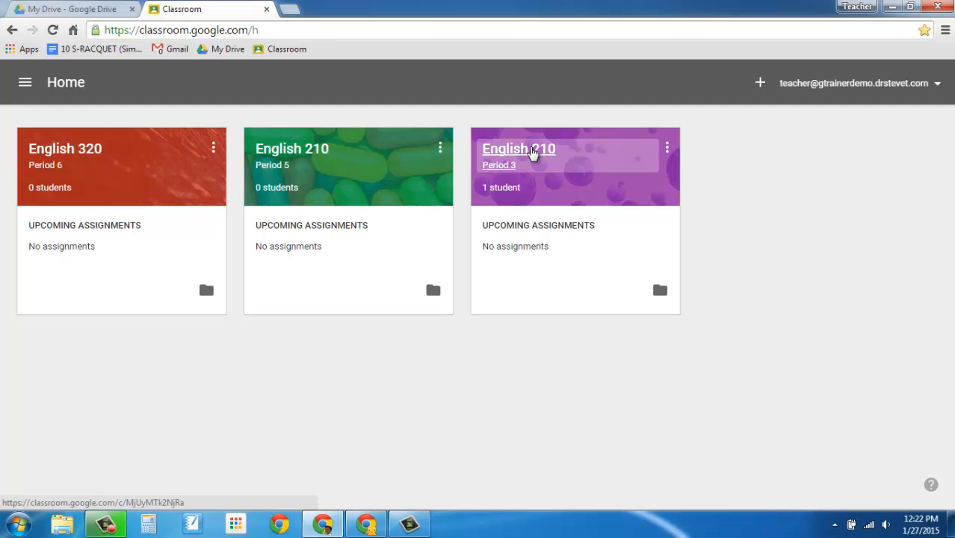
In English 210 Period 3, write the announcement "Resource: Vocabulary List" followed by "Use this list to help you this marking period.".
{"action": "left_click", "coordinate": [534, 152]}
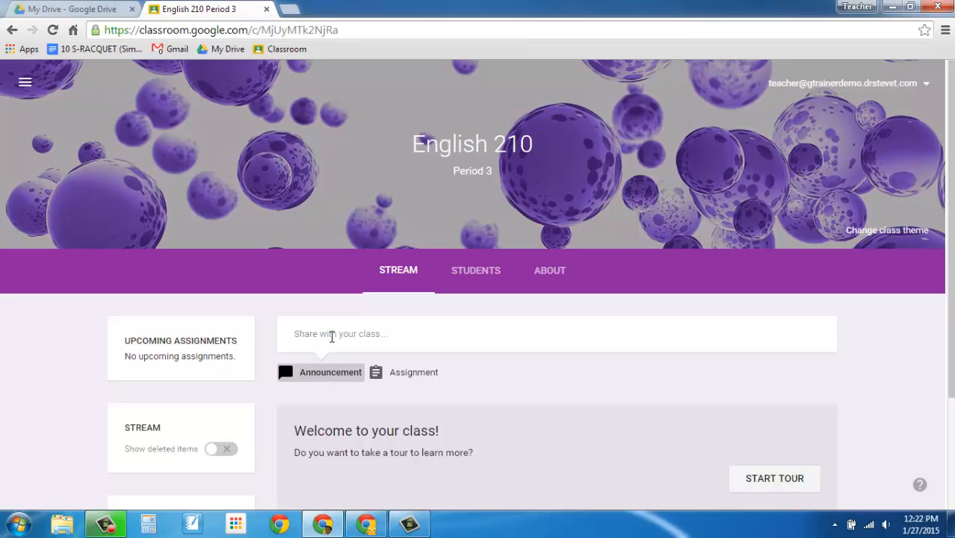
{"action": "left_click", "coordinate": [547, 337]}
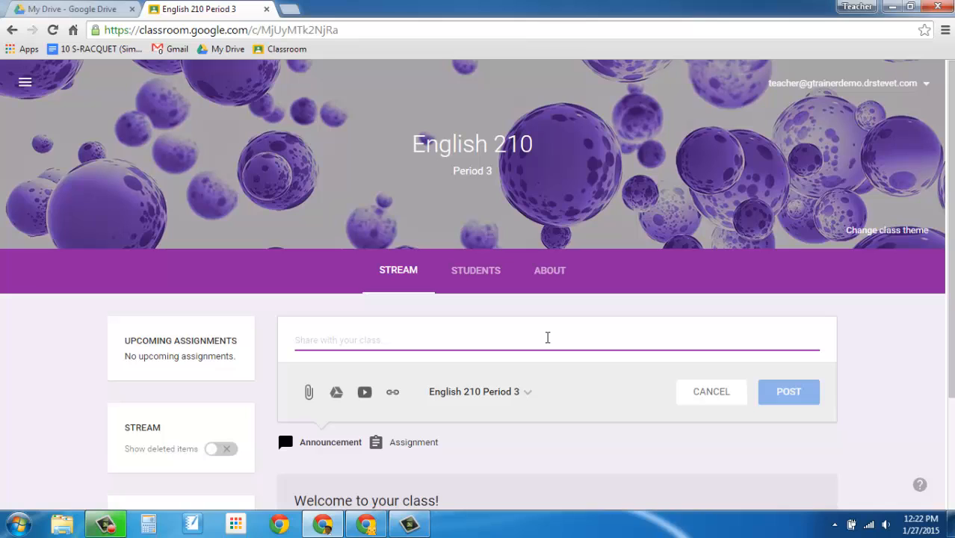
{"action": "type", "text": "Resource: Vocabulary List"}
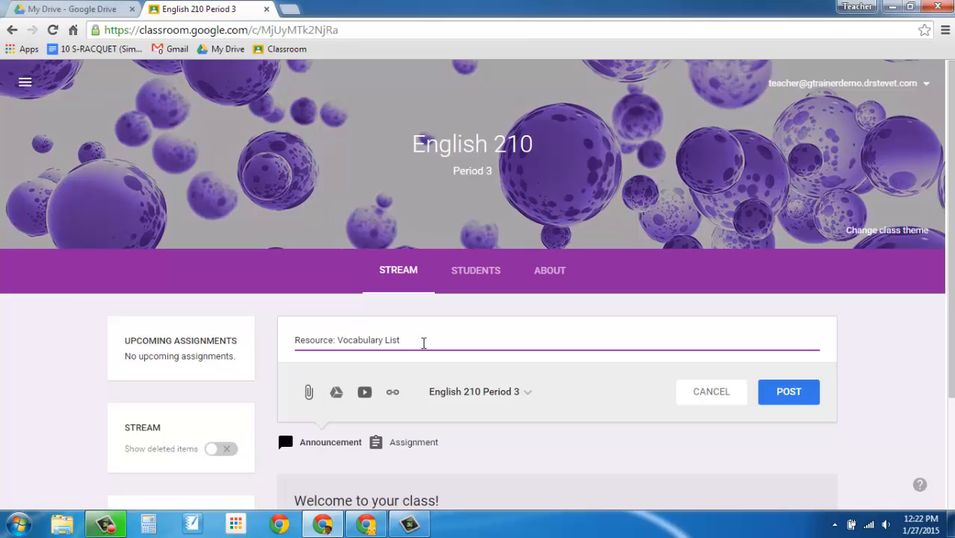
{"action": "key", "text": "Return"}
{"action": "key", "text": "Return"}
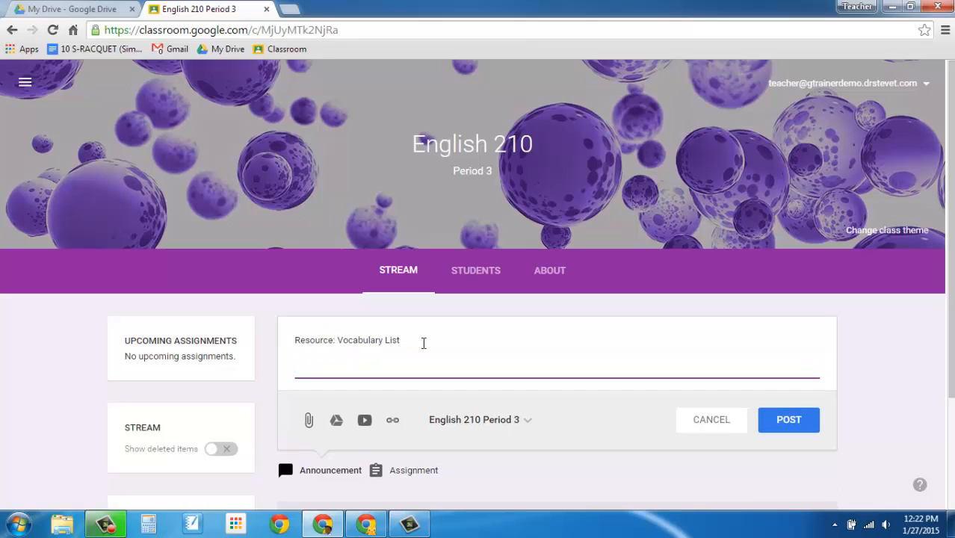
{"action": "type", "text": "Use this list to help"}
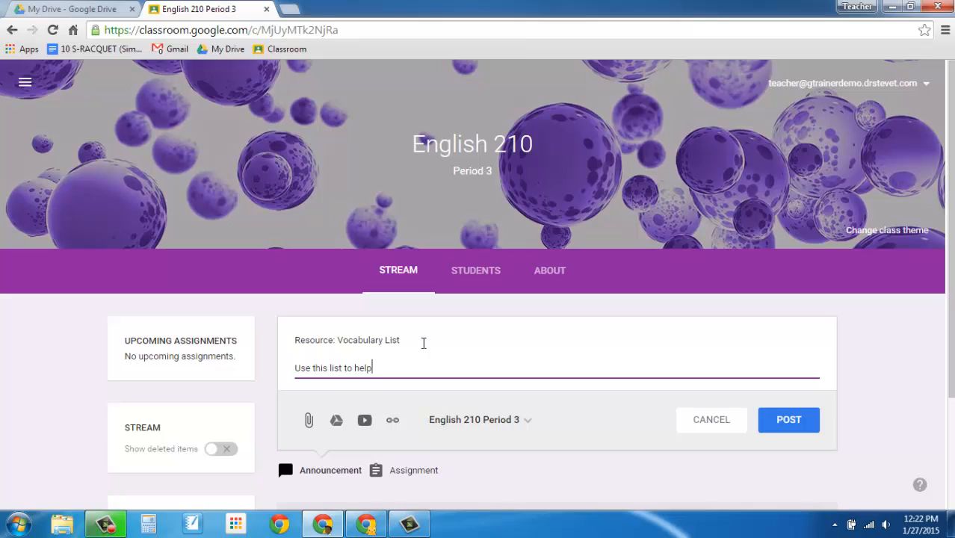
{"action": "type", "text": " you this marking peri"}
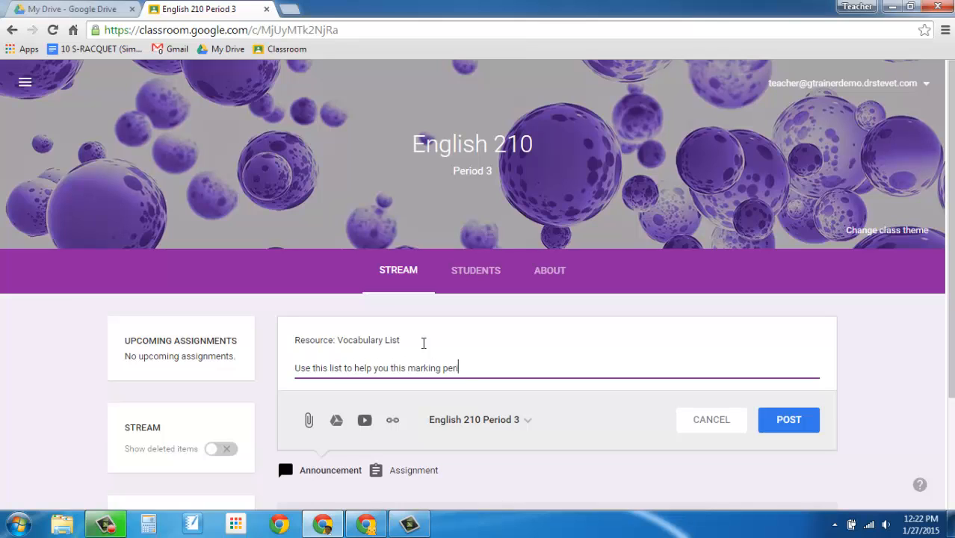
{"action": "type", "text": "od."}
Attach the Vocabulary - Lesson 16 spreadsheet from Google Drive to the announcement.
{"action": "left_click", "coordinate": [337, 422]}
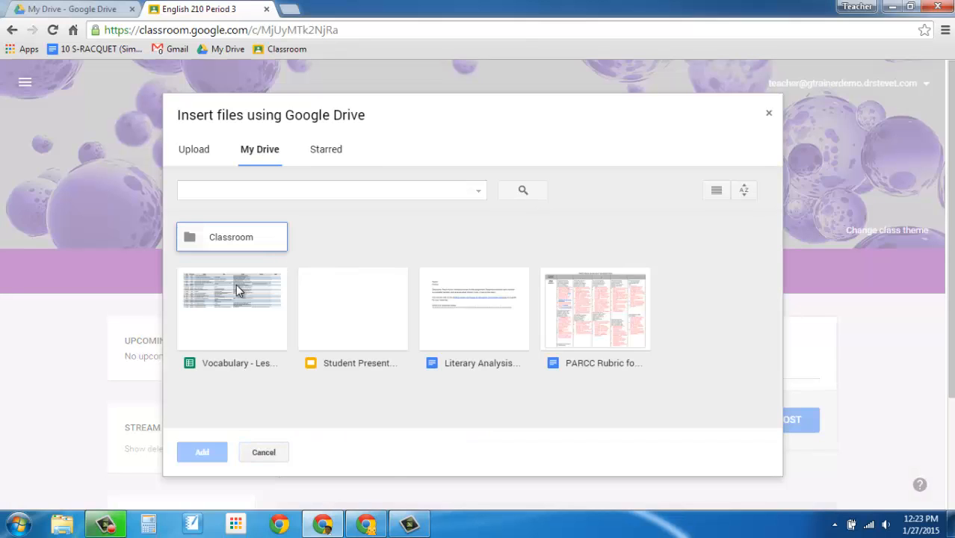
{"action": "left_click", "coordinate": [236, 284]}
{"action": "left_click", "coordinate": [217, 456]}
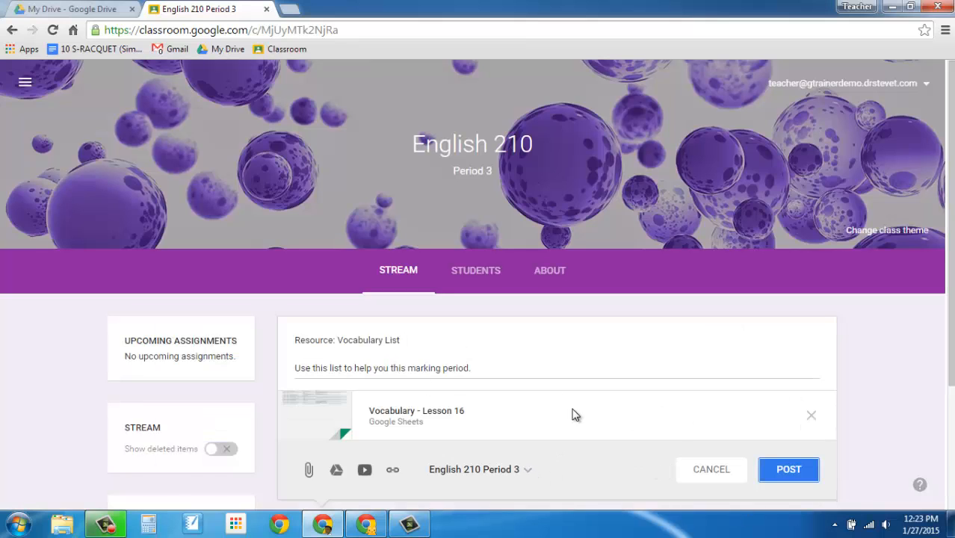
Add English 210 Period 5 and English 320 Period 6 to the classes that receive the announcement.
{"action": "scroll", "coordinate": [570, 416], "scroll_direction": "down", "scroll_amount": 1}
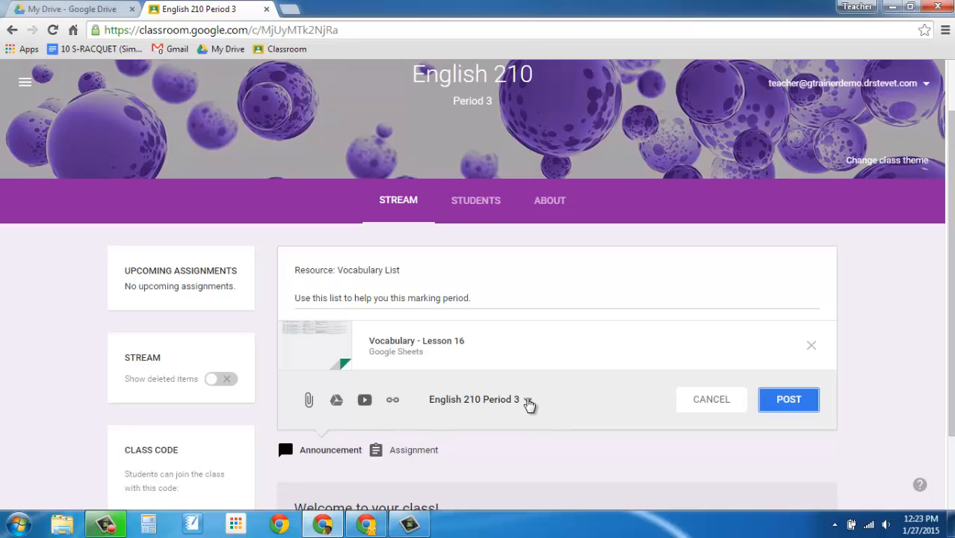
{"action": "left_click", "coordinate": [527, 402]}
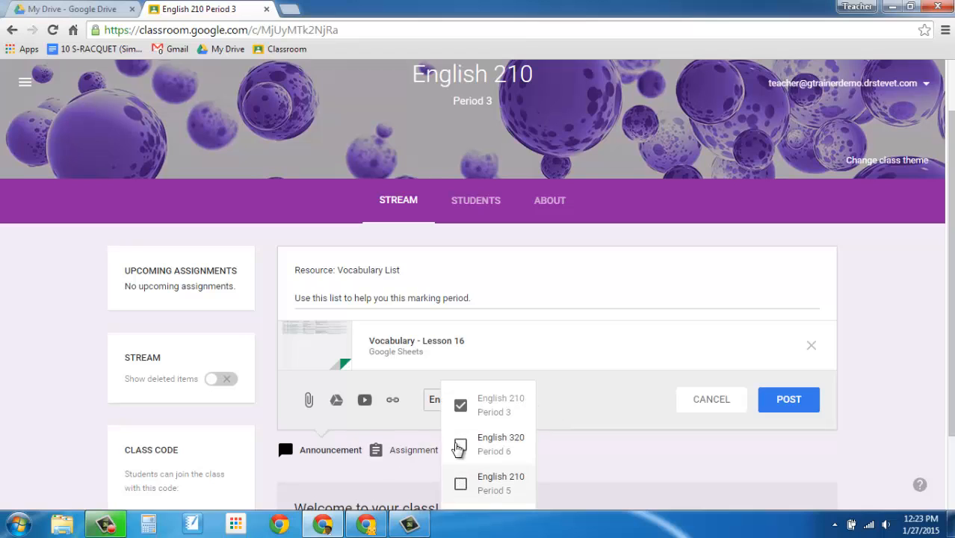
{"action": "left_click", "coordinate": [461, 484]}
{"action": "left_click", "coordinate": [453, 446]}
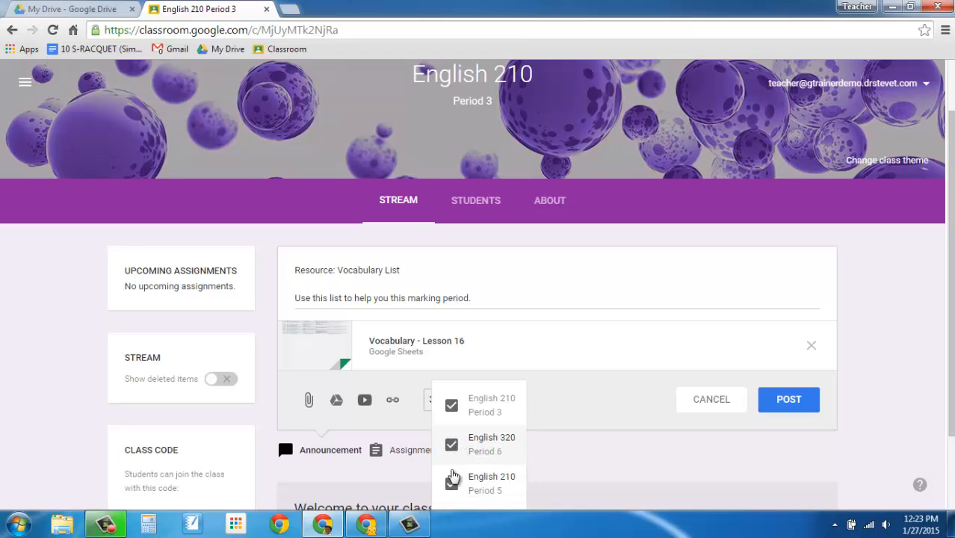
{"action": "left_click", "coordinate": [453, 485]}
{"action": "left_click", "coordinate": [453, 447]}
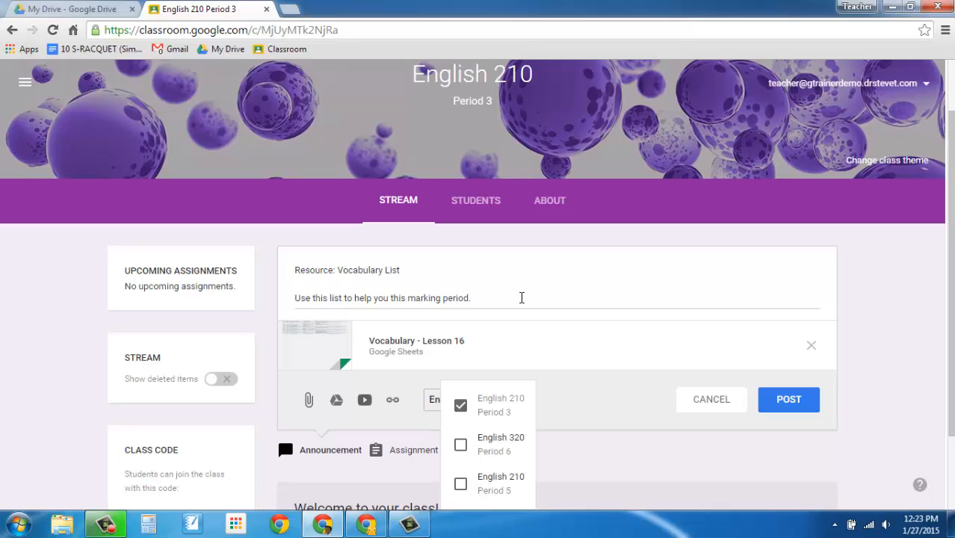
{"action": "left_click", "coordinate": [461, 446]}
{"action": "left_click", "coordinate": [452, 483]}
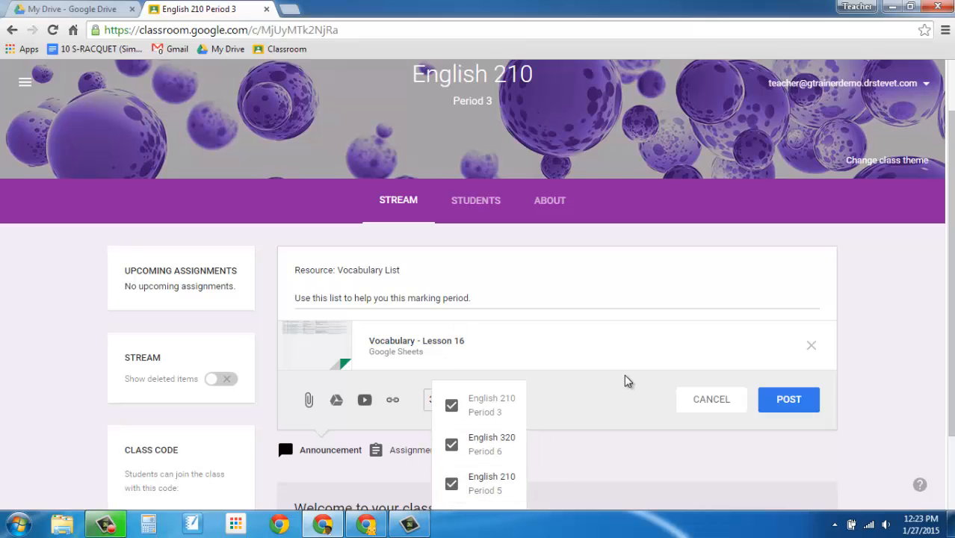
{"action": "left_click", "coordinate": [568, 380]}
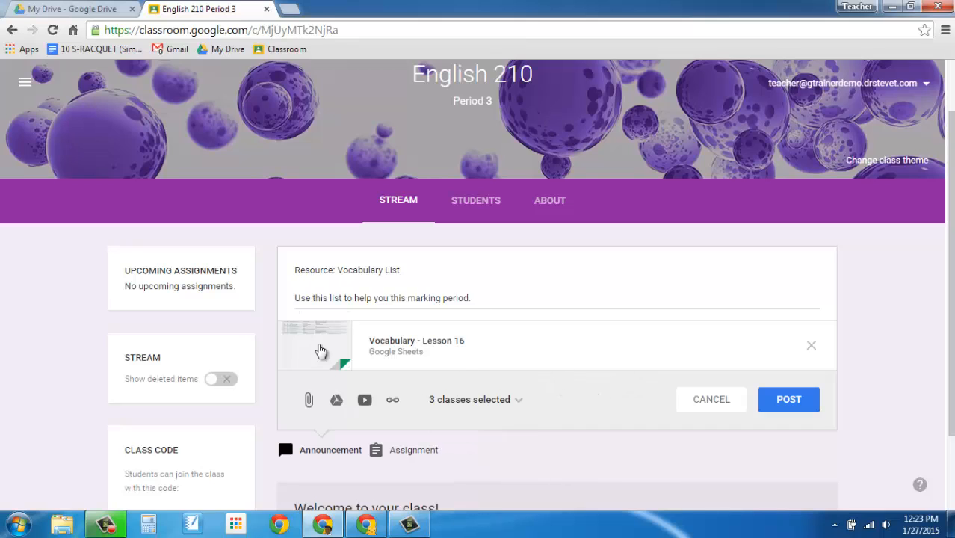
{"action": "left_click", "coordinate": [519, 403]}
{"action": "left_click", "coordinate": [571, 394]}
{"action": "left_click", "coordinate": [521, 402]}
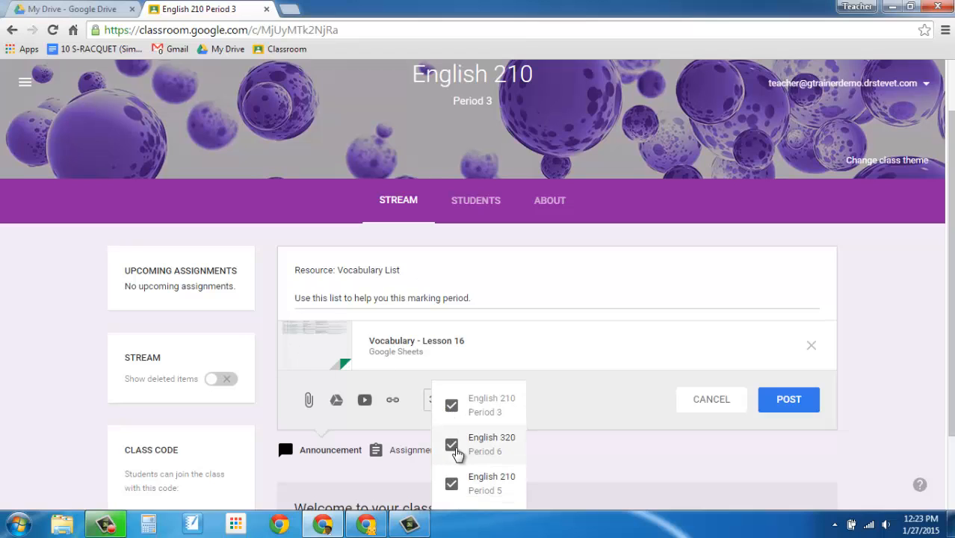
Finish the class selection and post the vocabulary list announcement to the three selected classes.
{"action": "left_click", "coordinate": [558, 386]}
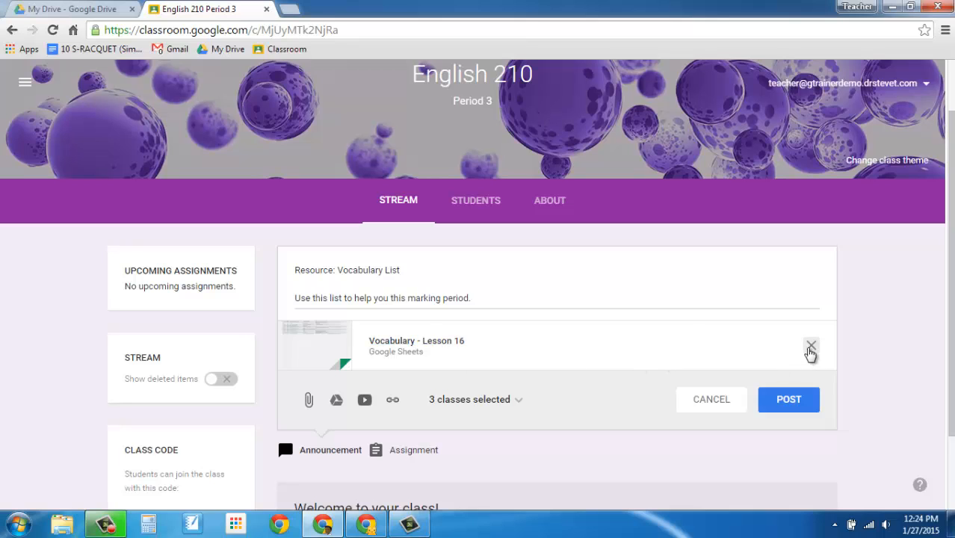
{"action": "left_click", "coordinate": [788, 401]}
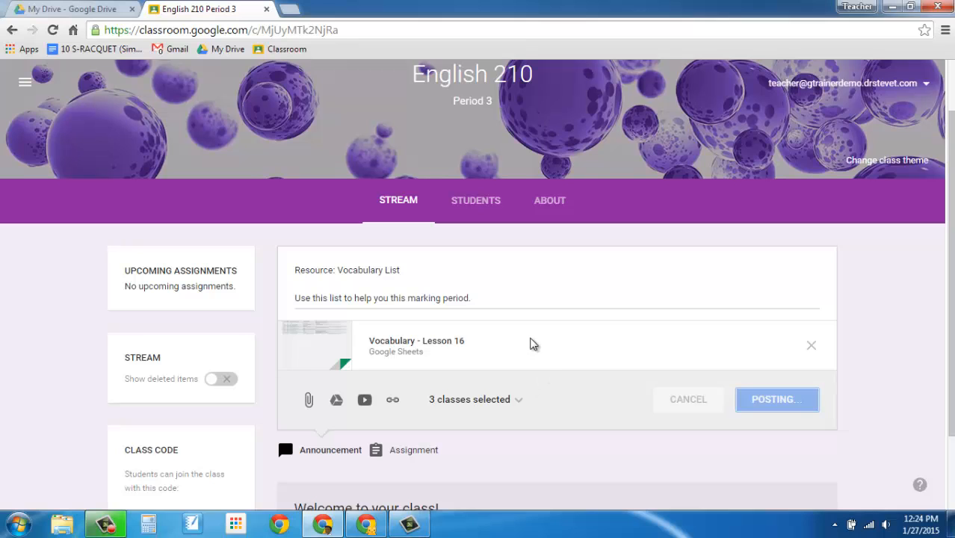
{"action": "scroll", "coordinate": [534, 384], "scroll_direction": "down", "scroll_amount": 2}
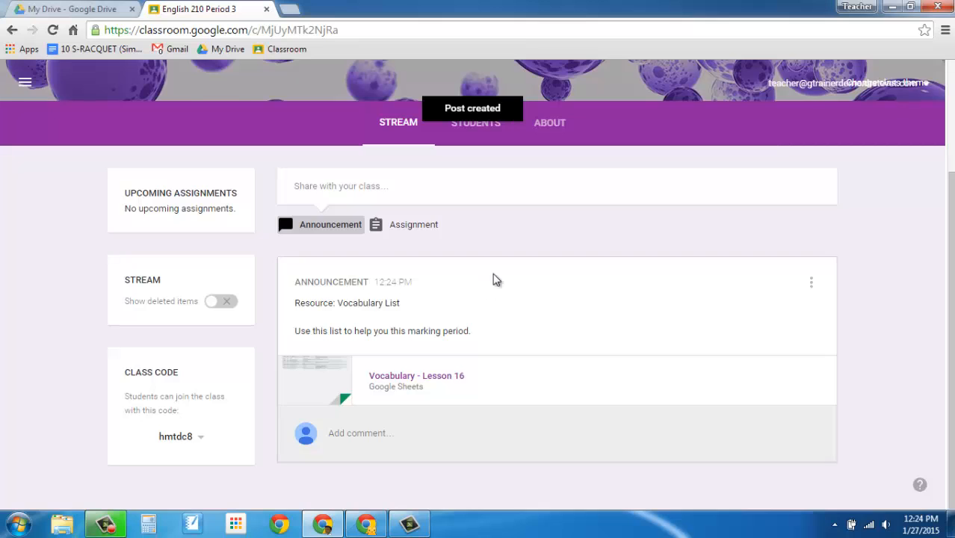
{"action": "scroll", "coordinate": [493, 277], "scroll_direction": "up", "scroll_amount": 2}
Go to English 320 Period 6 and check its stream for the vocabulary list announcement.
{"action": "left_click", "coordinate": [25, 83]}
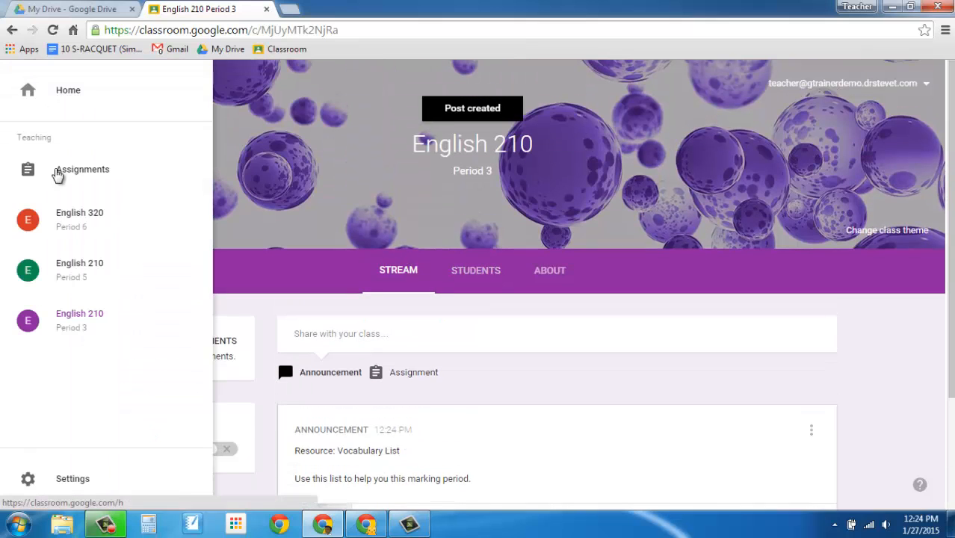
{"action": "left_click", "coordinate": [67, 223]}
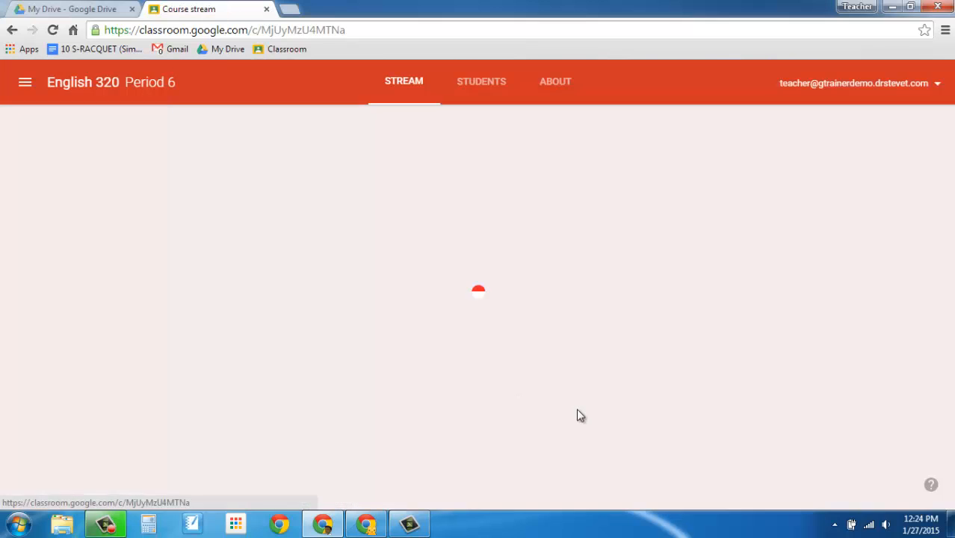
{"action": "scroll", "coordinate": [562, 407], "scroll_direction": "down", "scroll_amount": 2}
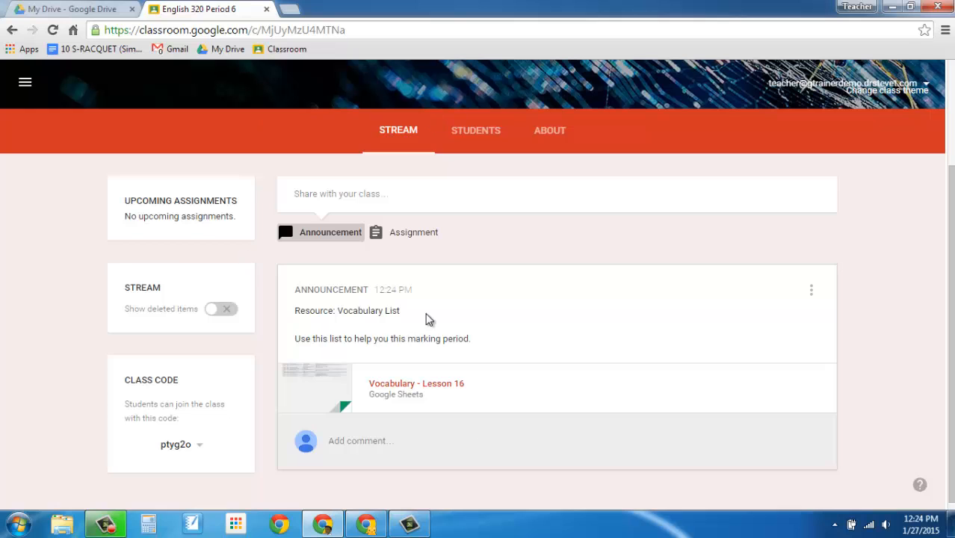
{"action": "scroll", "coordinate": [474, 303], "scroll_direction": "up", "scroll_amount": 2}
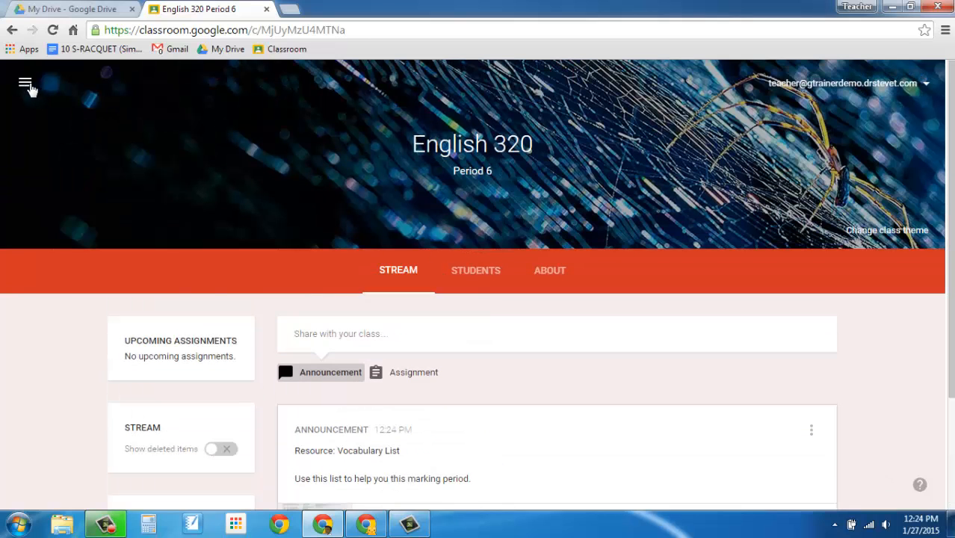
Check the streams of English 210 Period 5 and English 210 Period 3 for the vocabulary list announcement.
{"action": "left_click", "coordinate": [25, 84]}
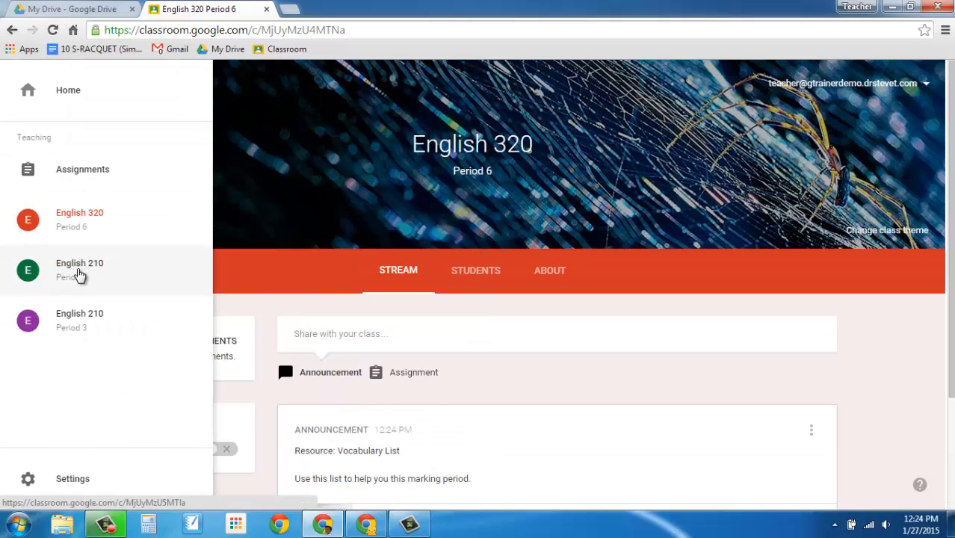
{"action": "left_click", "coordinate": [78, 275]}
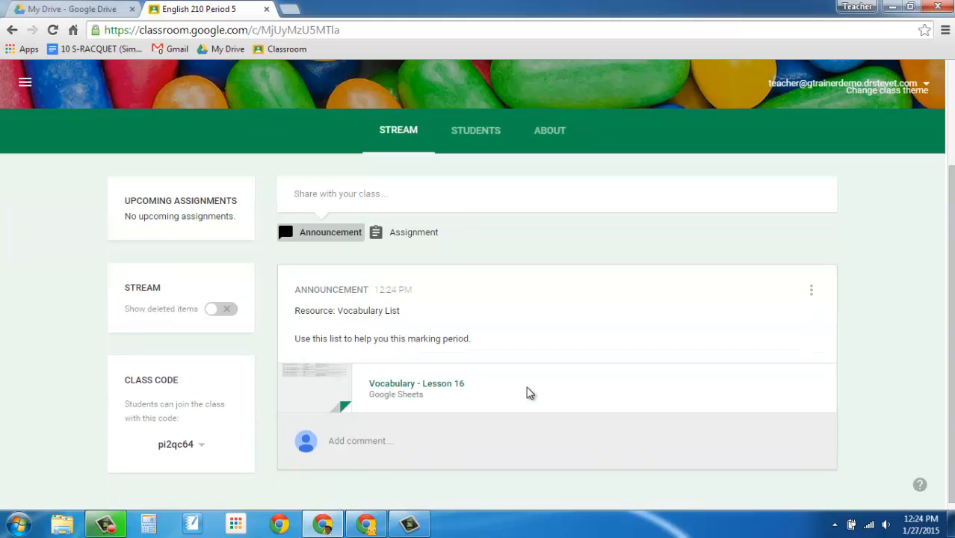
{"action": "scroll", "coordinate": [529, 390], "scroll_direction": "down", "scroll_amount": 2}
{"action": "left_click", "coordinate": [25, 84]}
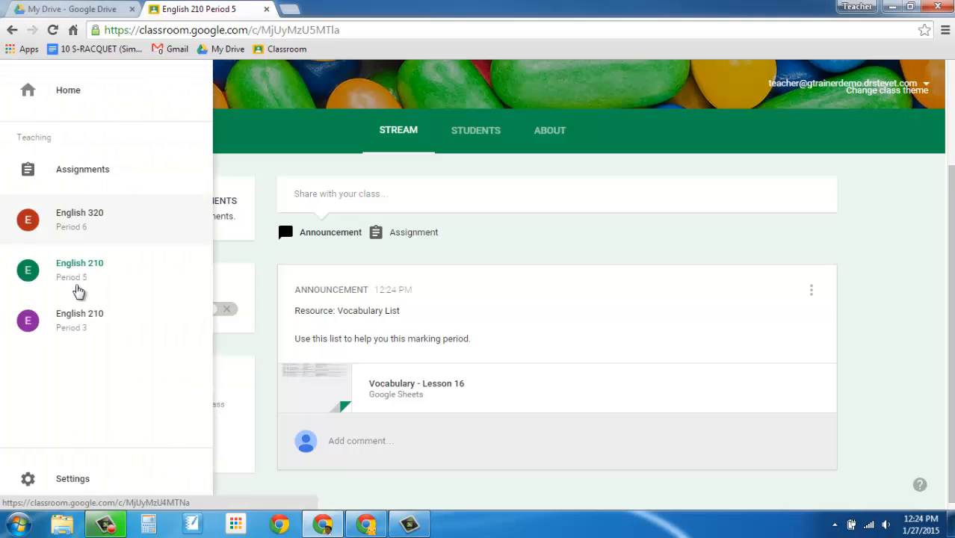
{"action": "left_click", "coordinate": [78, 325]}
{"action": "scroll", "coordinate": [601, 385], "scroll_direction": "down", "scroll_amount": 2}
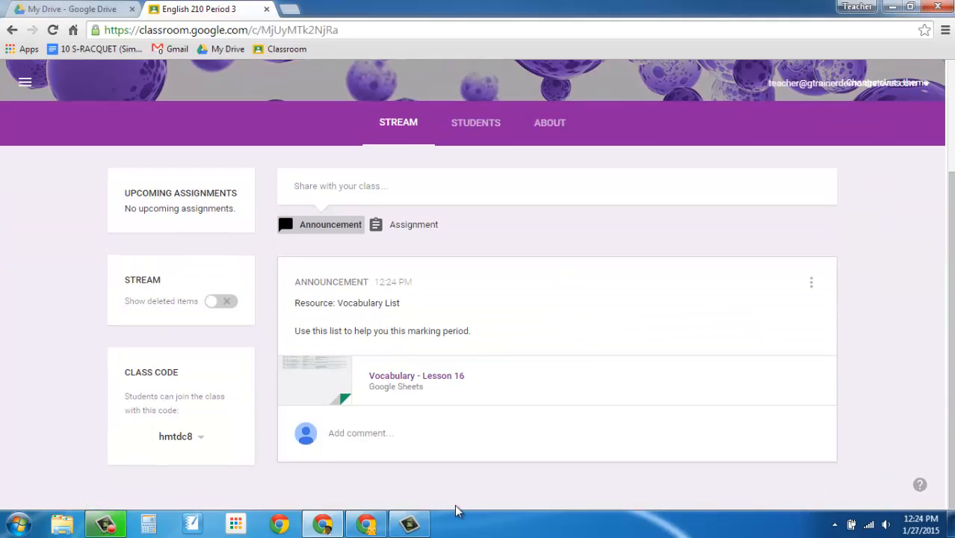
Switch to the student's Chrome window and join the English 210 Period 3 class.
{"action": "left_click", "coordinate": [367, 525]}
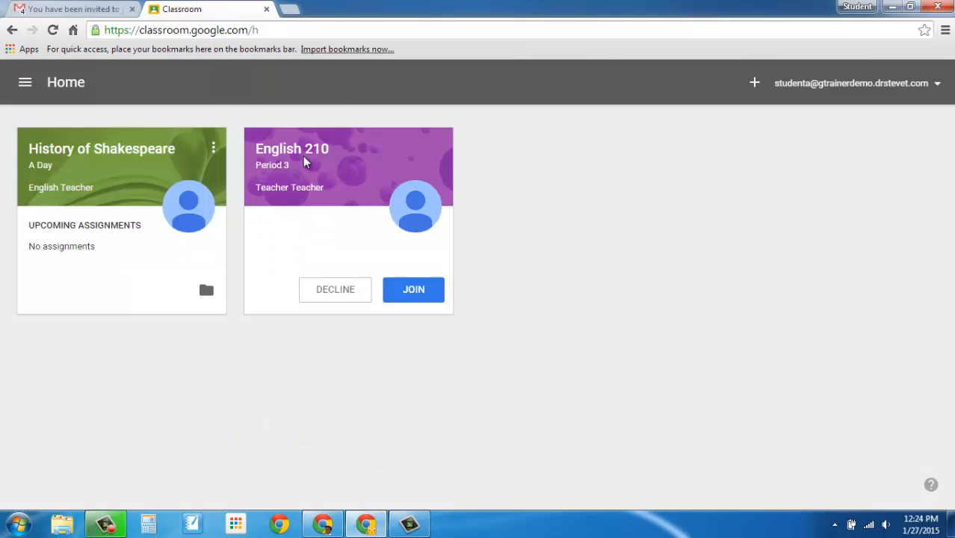
{"action": "left_click", "coordinate": [411, 288]}
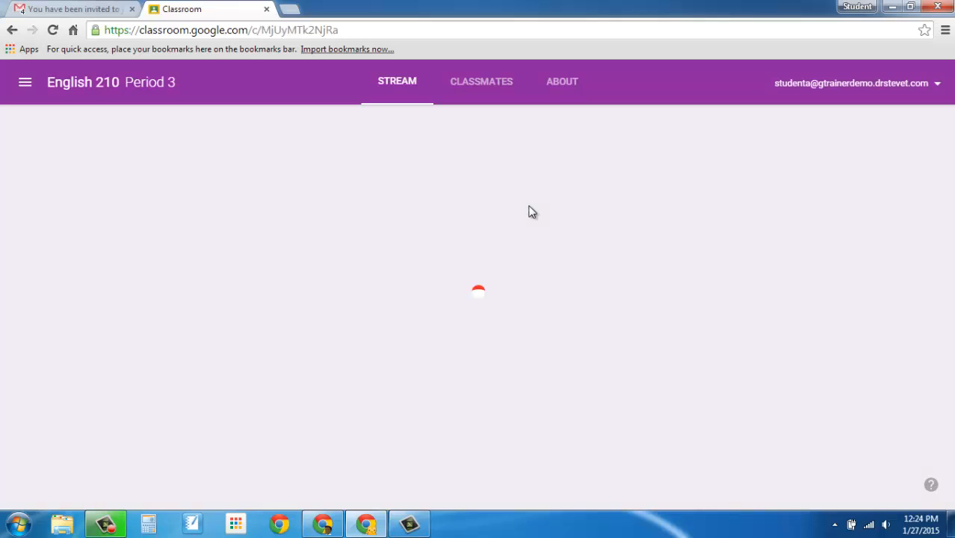
{"action": "scroll", "coordinate": [540, 401], "scroll_direction": "down", "scroll_amount": 2}
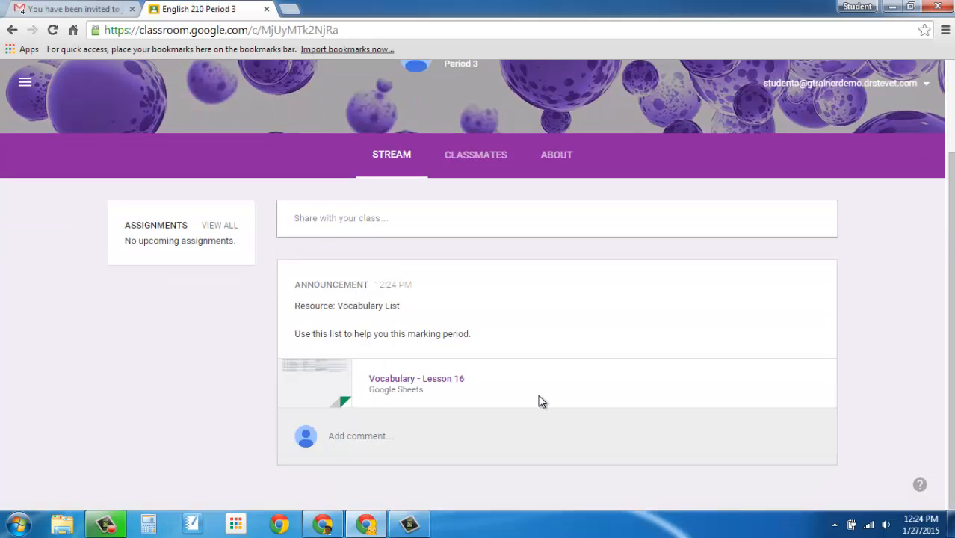
Look through the attached Vocabulary - Lesson 16 spreadsheet as the student and return to the teacher's Chrome window.
{"action": "left_click", "coordinate": [416, 379]}
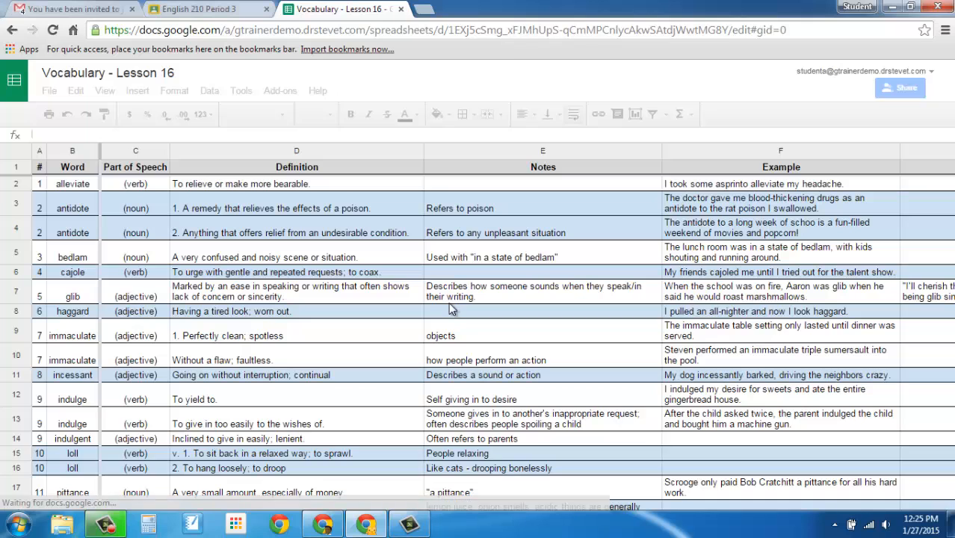
{"action": "scroll", "coordinate": [451, 308], "scroll_direction": "down", "scroll_amount": 8}
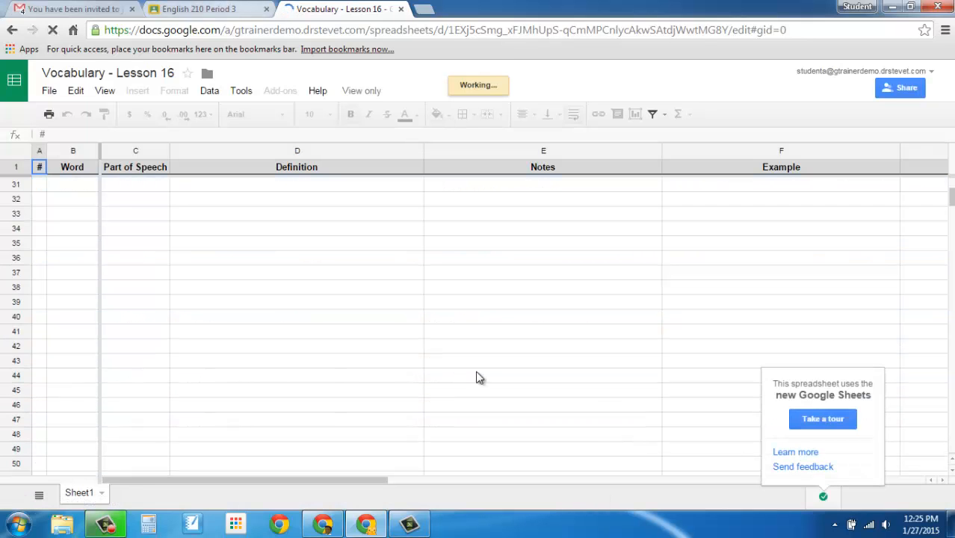
{"action": "scroll", "coordinate": [480, 379], "scroll_direction": "up", "scroll_amount": 8}
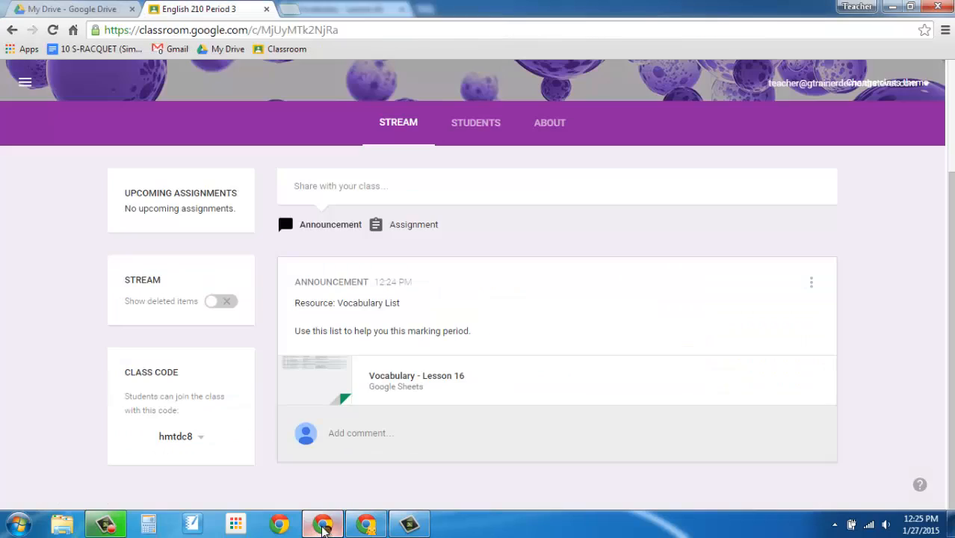
{"action": "left_click", "coordinate": [322, 524]}
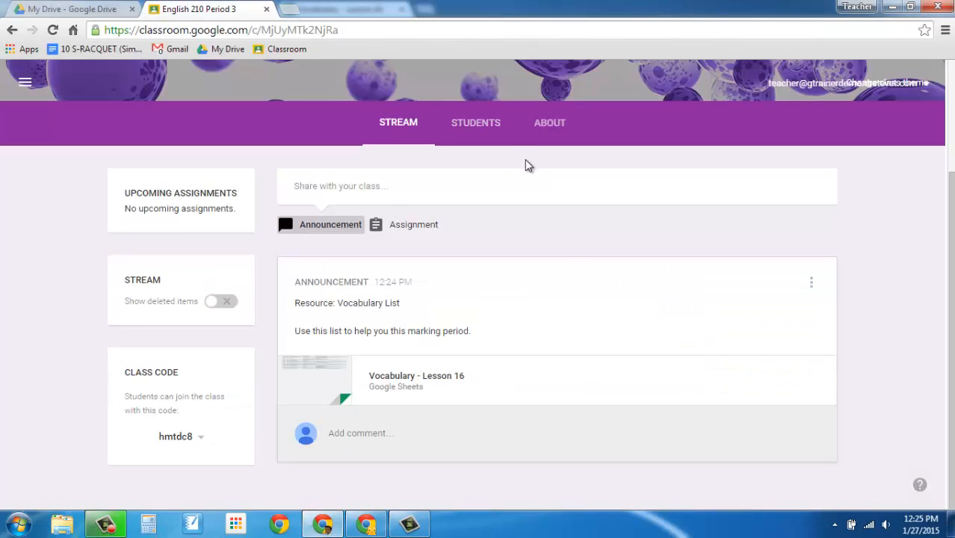